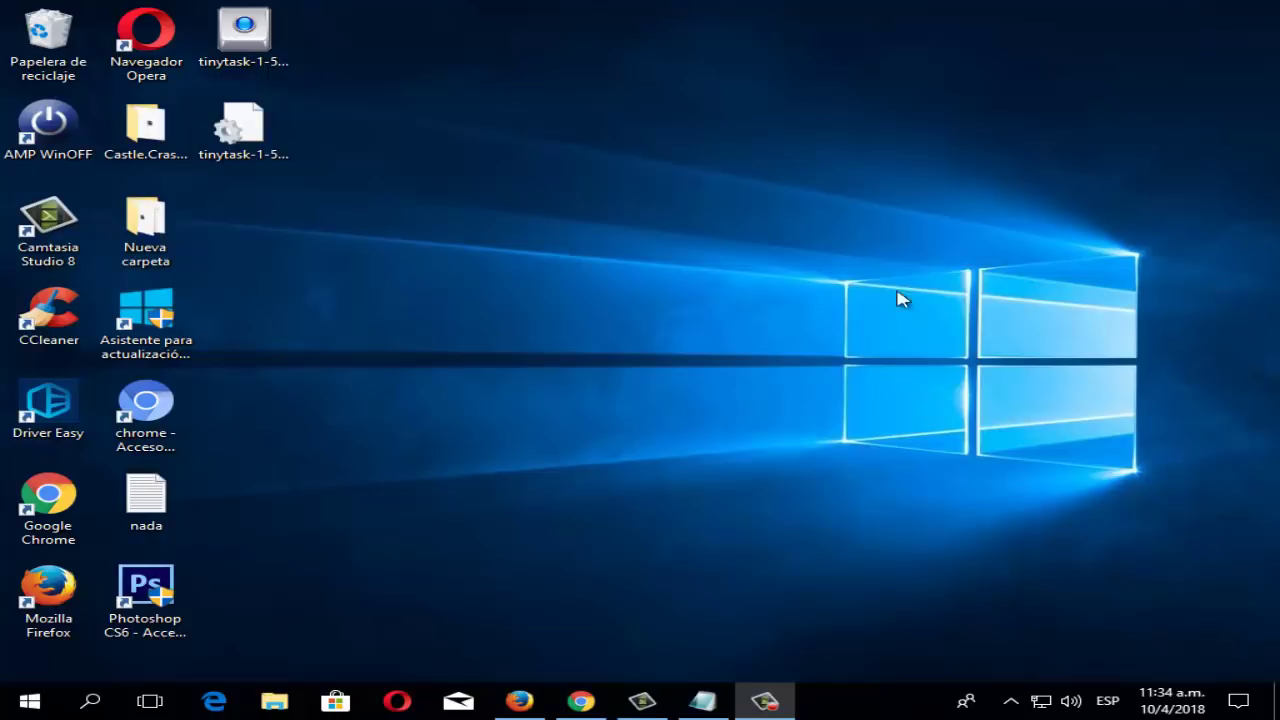
right_click(479, 200)
left_click(553, 262)
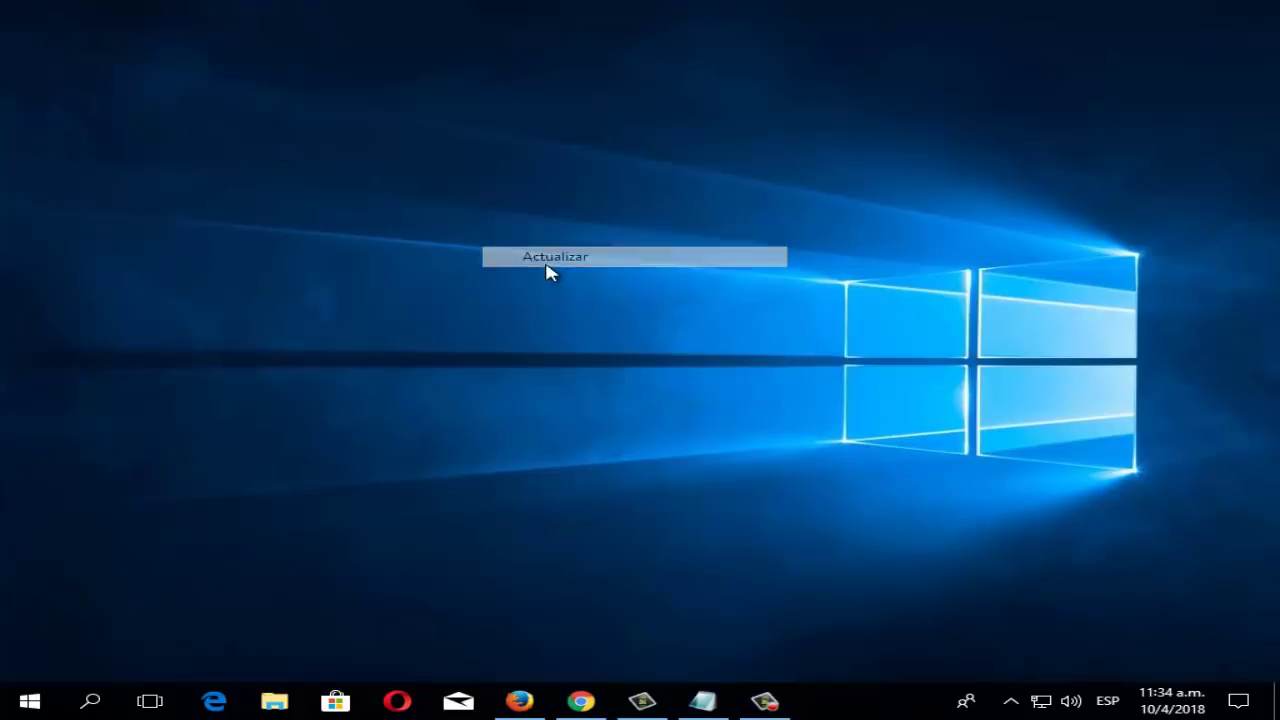
right_click(451, 194)
left_click(535, 250)
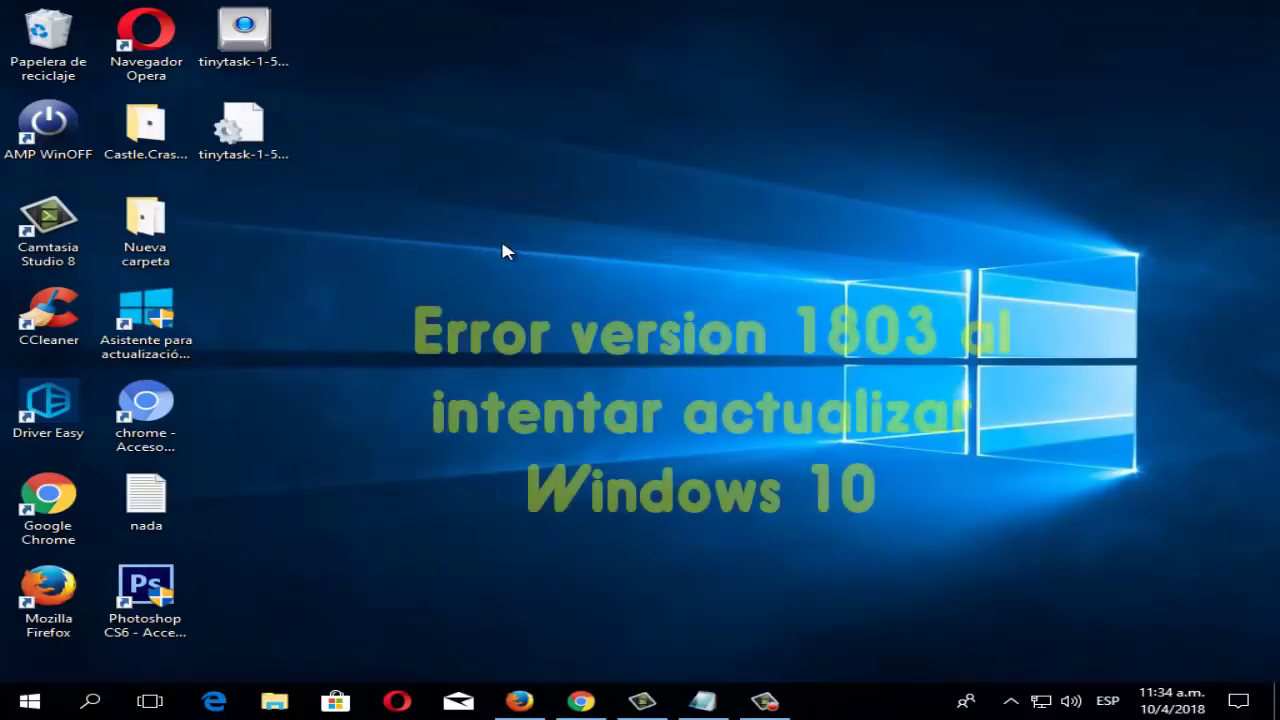
right_click(448, 230)
left_click(543, 283)
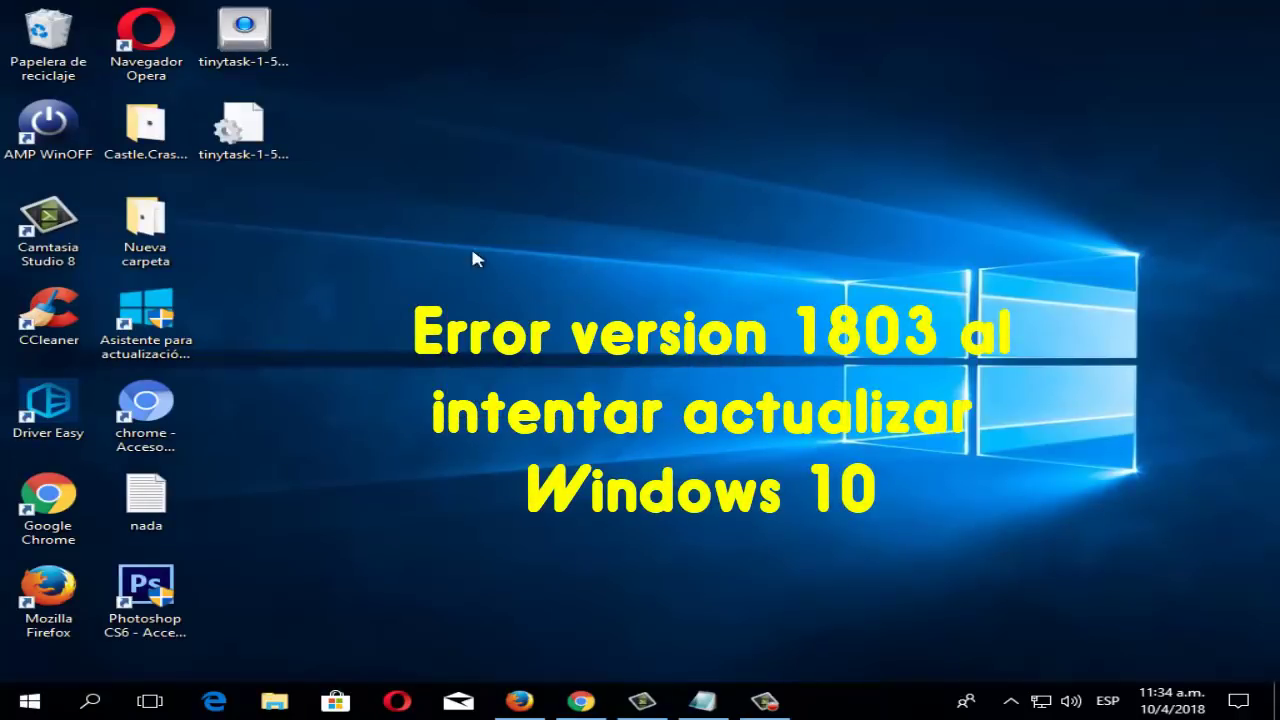
right_click(443, 241)
left_click(499, 294)
right_click(371, 149)
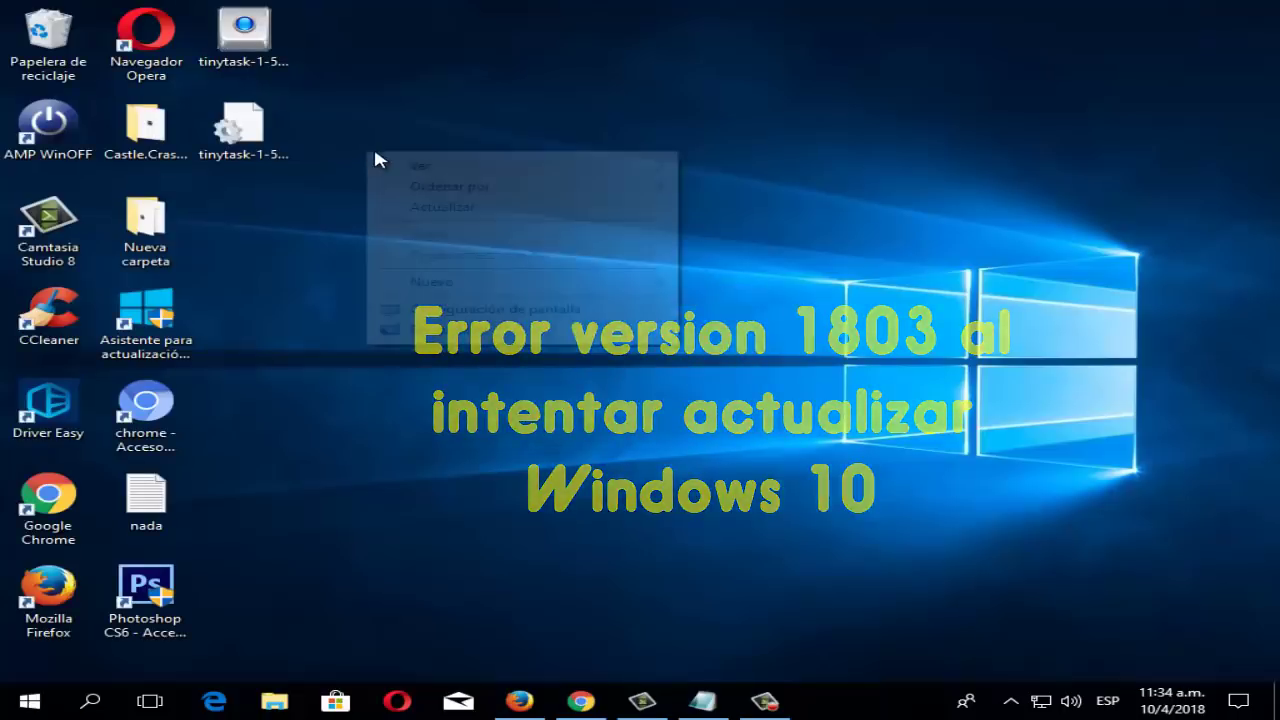
left_click(457, 206)
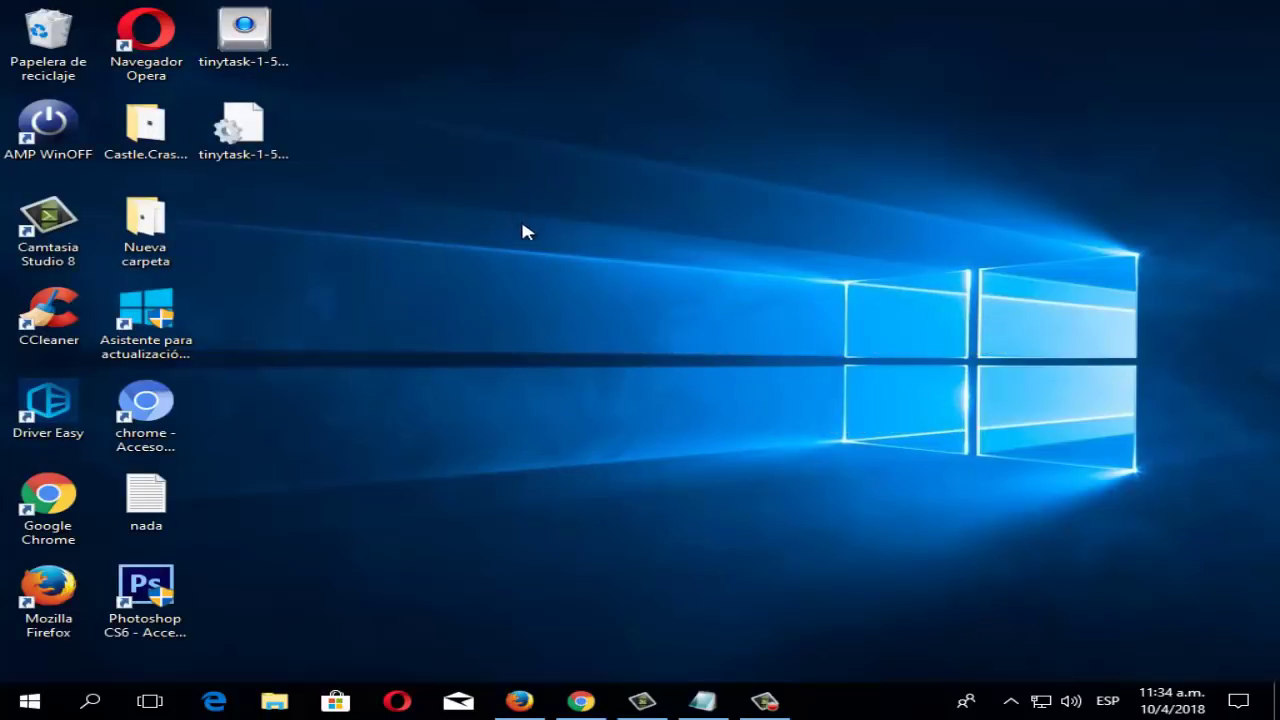
right_click(484, 262)
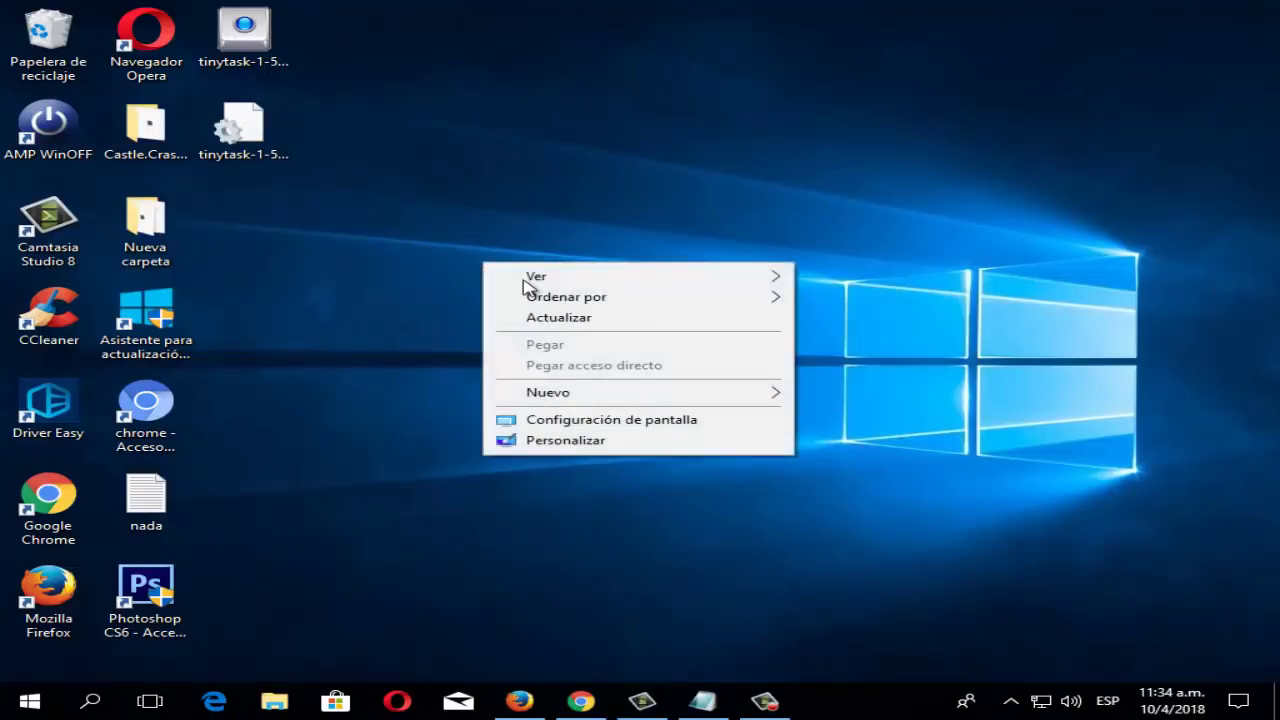
left_click(533, 316)
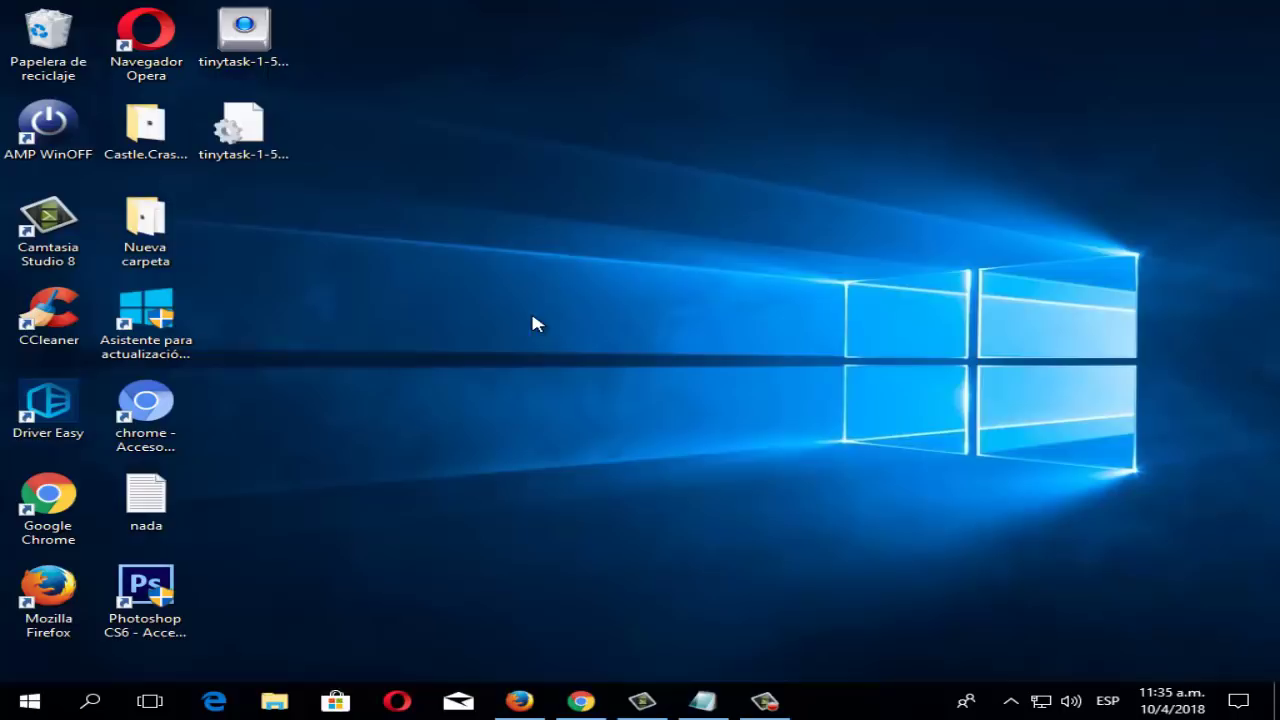
right_click(464, 251)
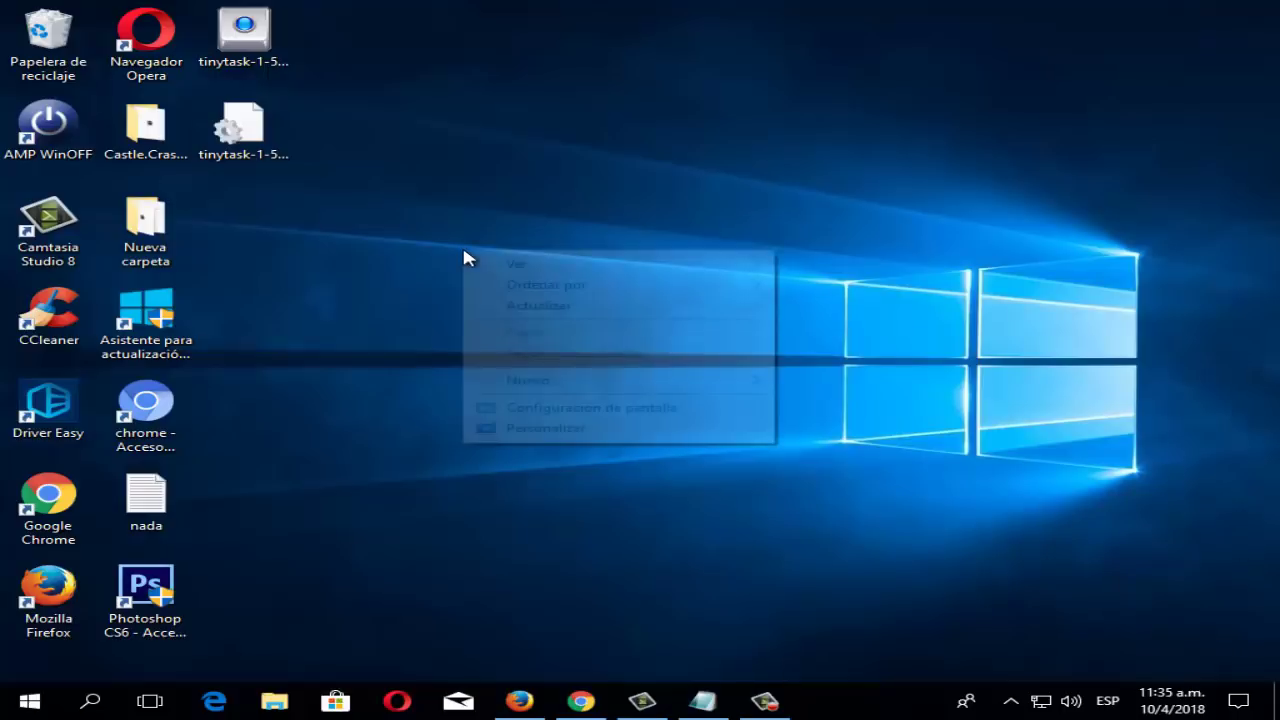
left_click(543, 306)
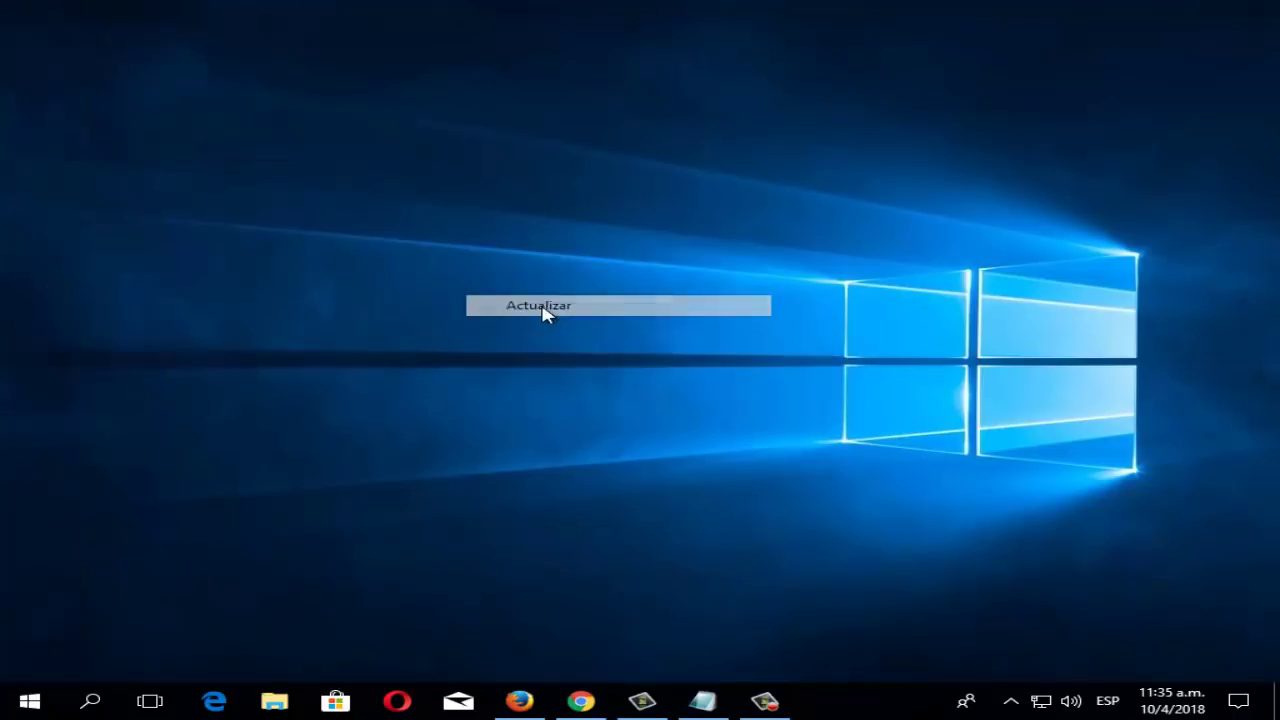
right_click(317, 337)
left_click(403, 386)
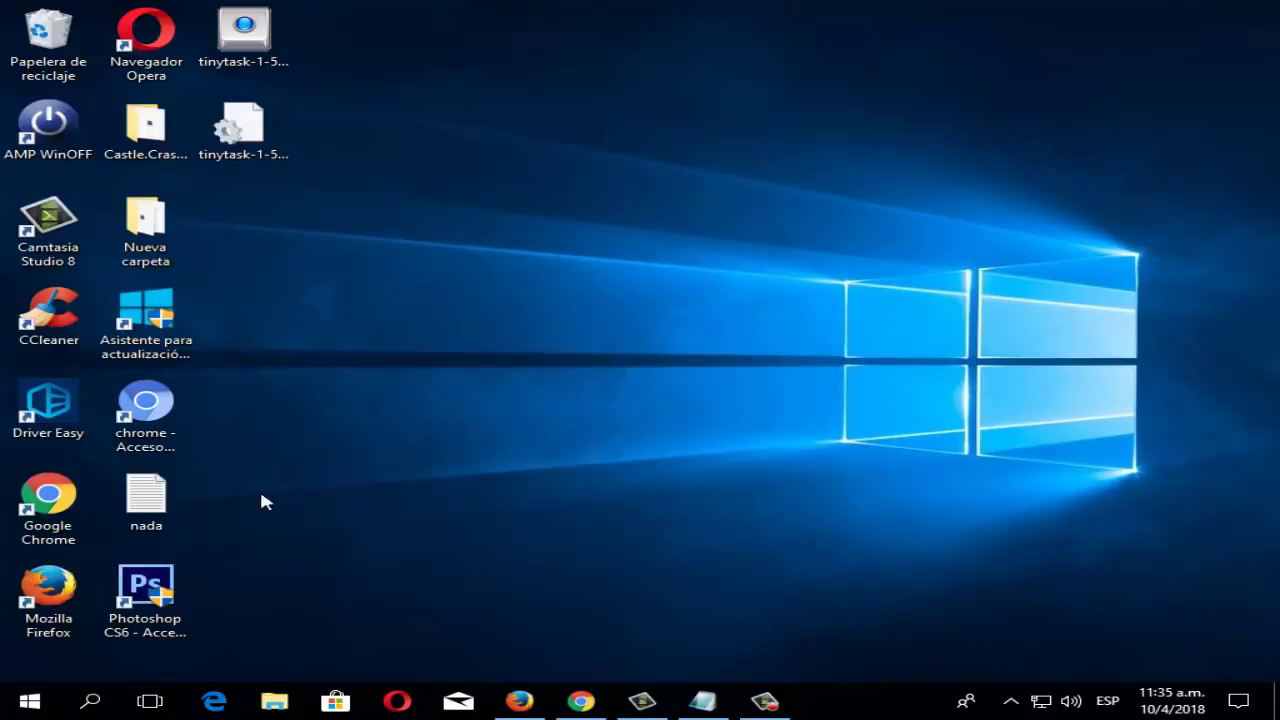
- Search Windows for cmd and open Símbolo del sistema with administrator rights
left_click(94, 701)
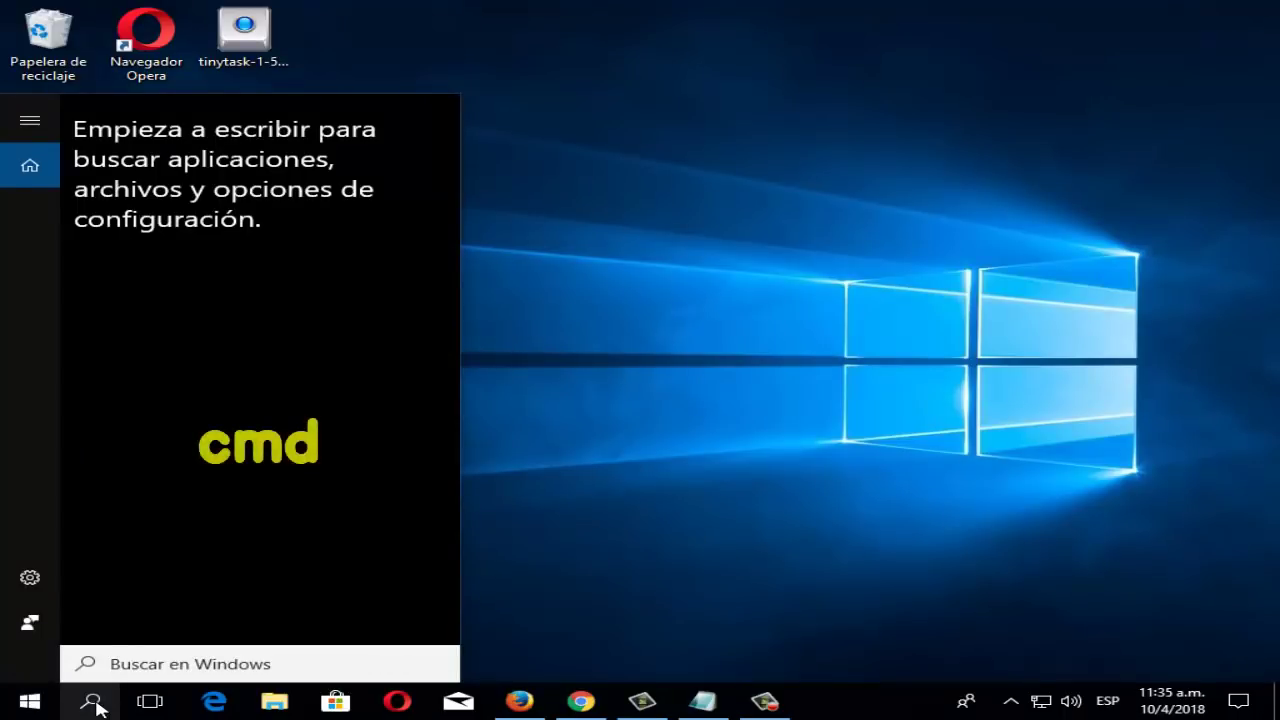
type("cmd")
key("BackSpace")
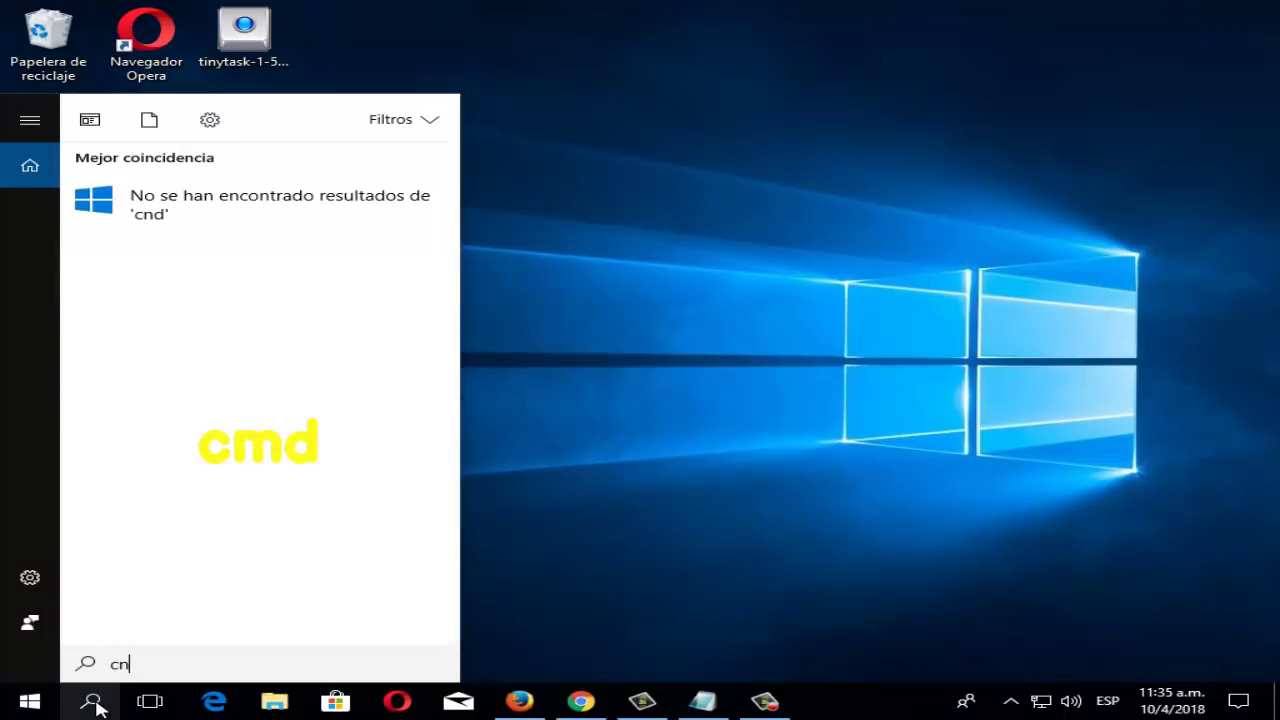
type("d")
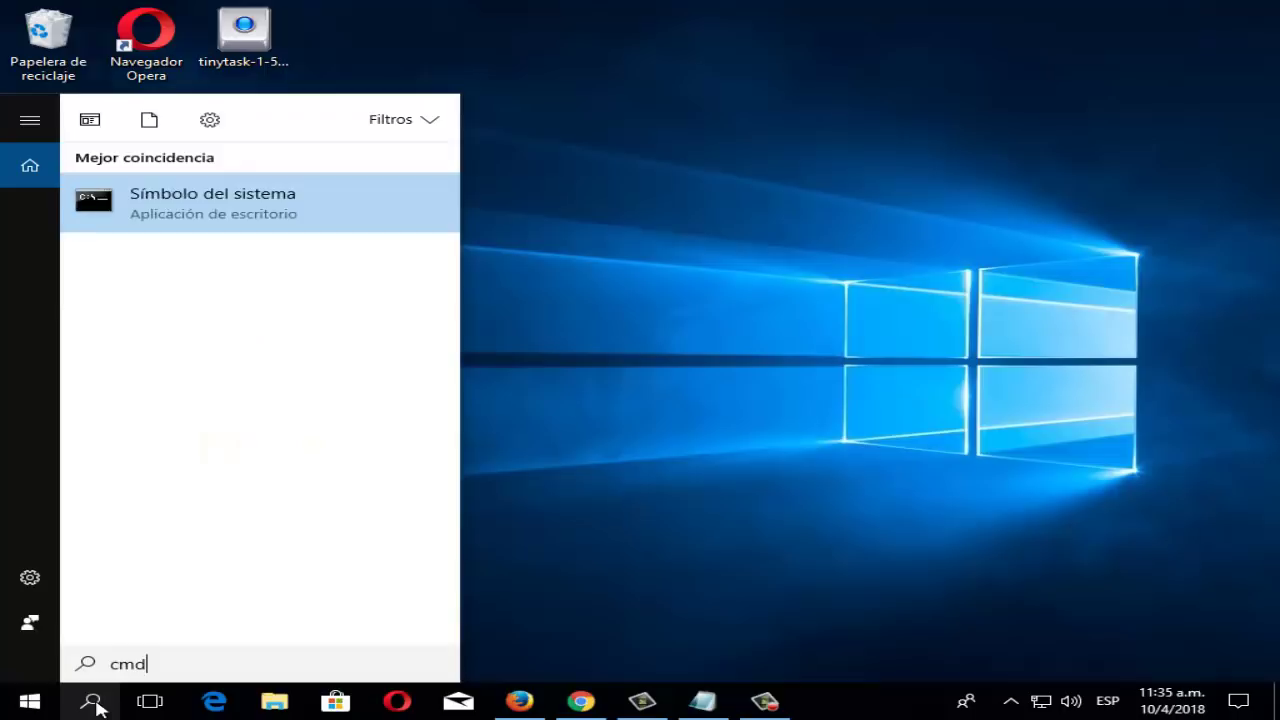
left_click(178, 218)
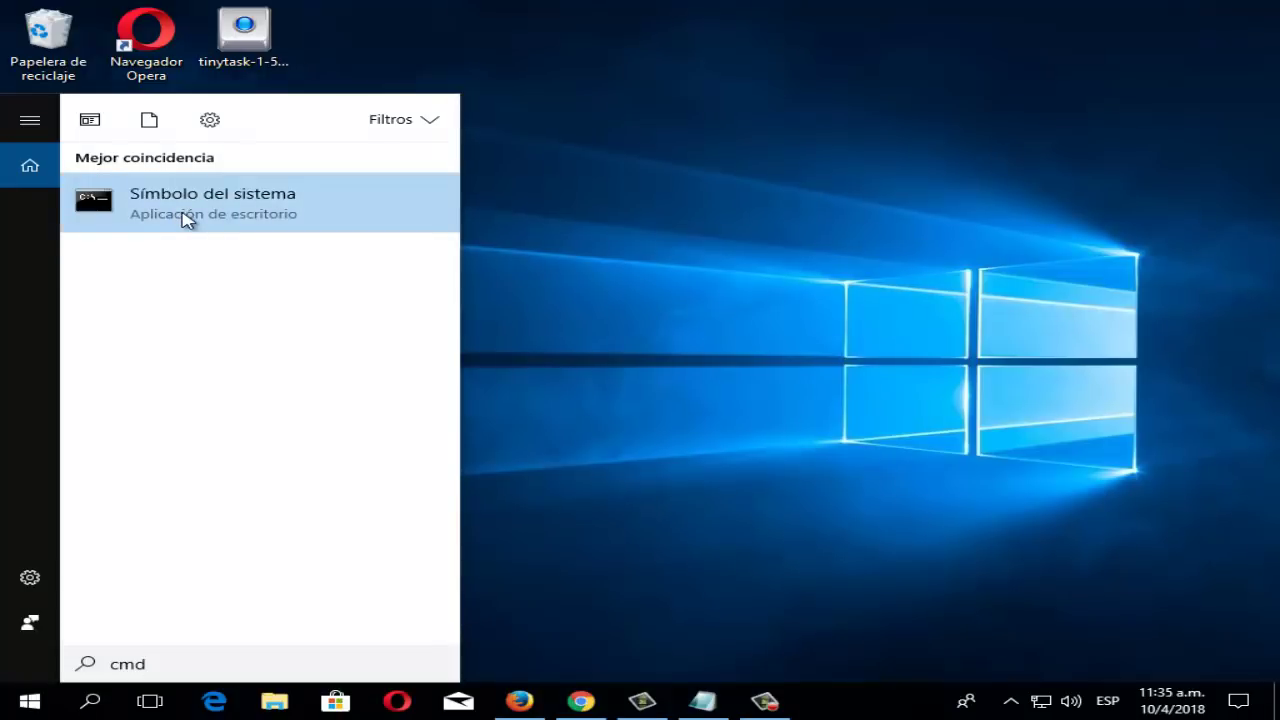
right_click(184, 217)
left_click(221, 236)
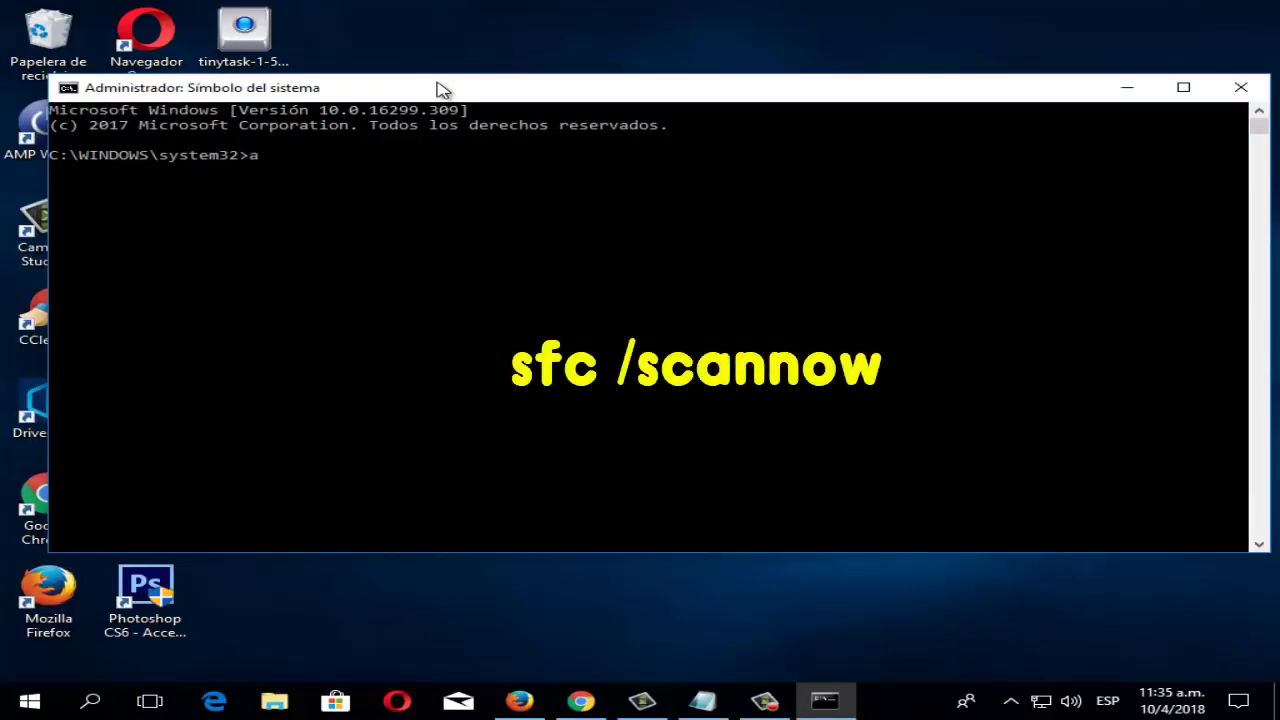
- Write the system file check command sfc /scannow at the administrator prompt and close the window without running it
key("BackSpace")
type("sfc /scannow")
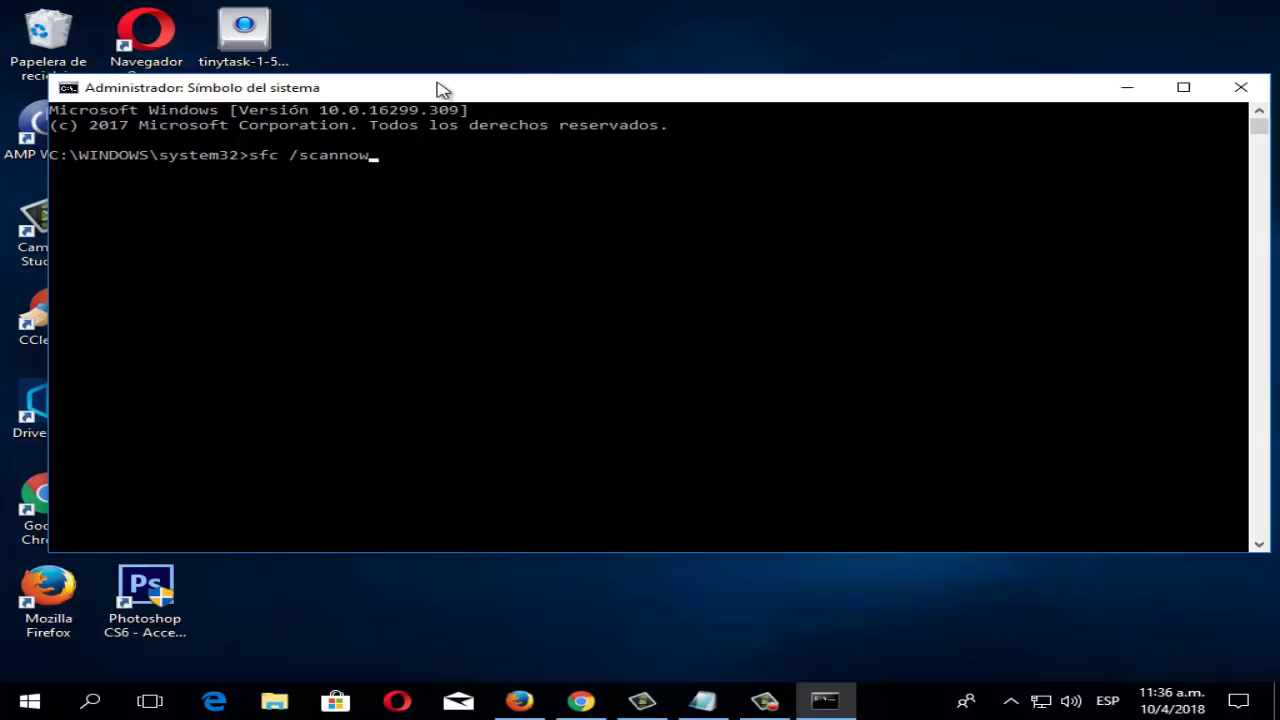
left_click(1254, 97)
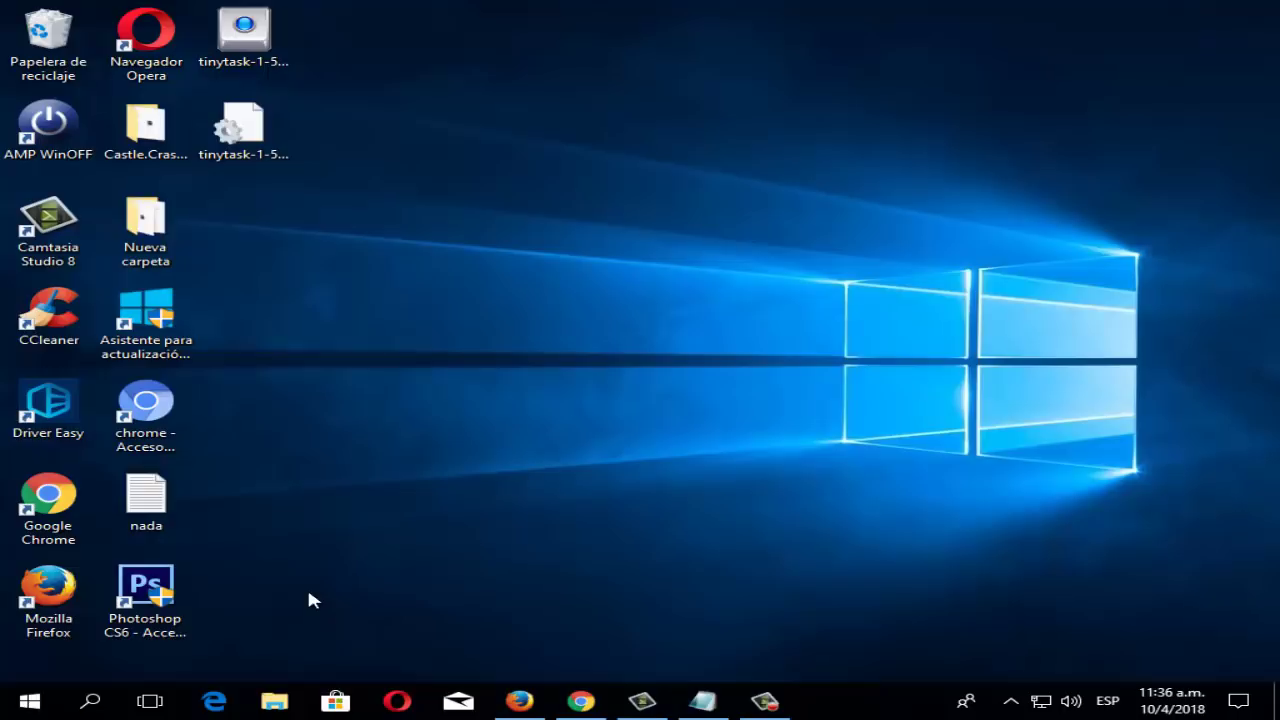
right_click(296, 304)
left_click(355, 359)
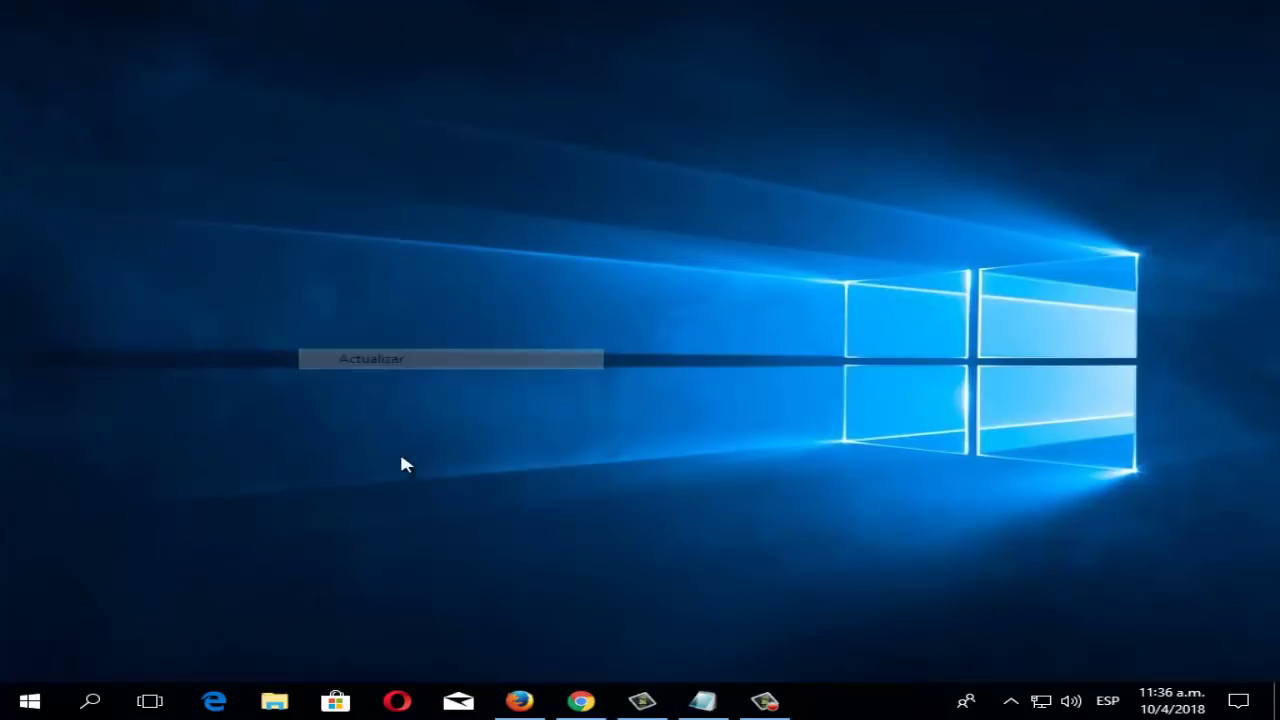
right_click(352, 336)
left_click(429, 397)
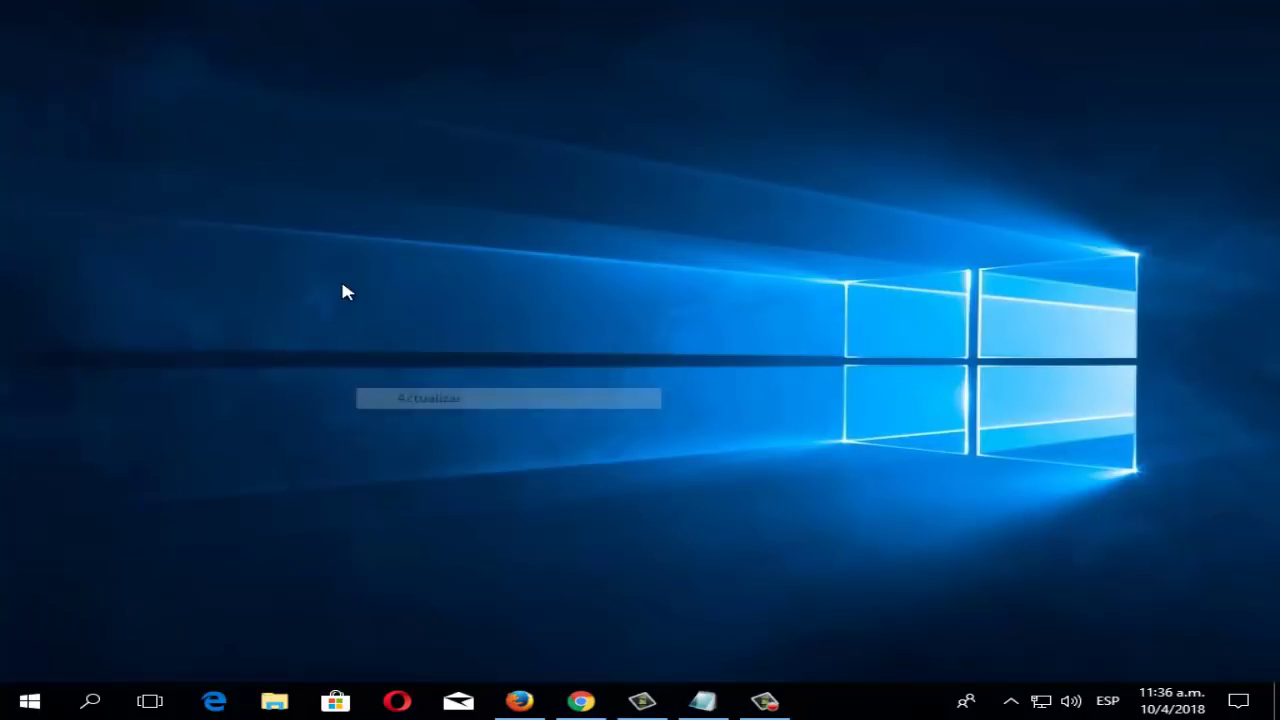
right_click(384, 313)
left_click(452, 372)
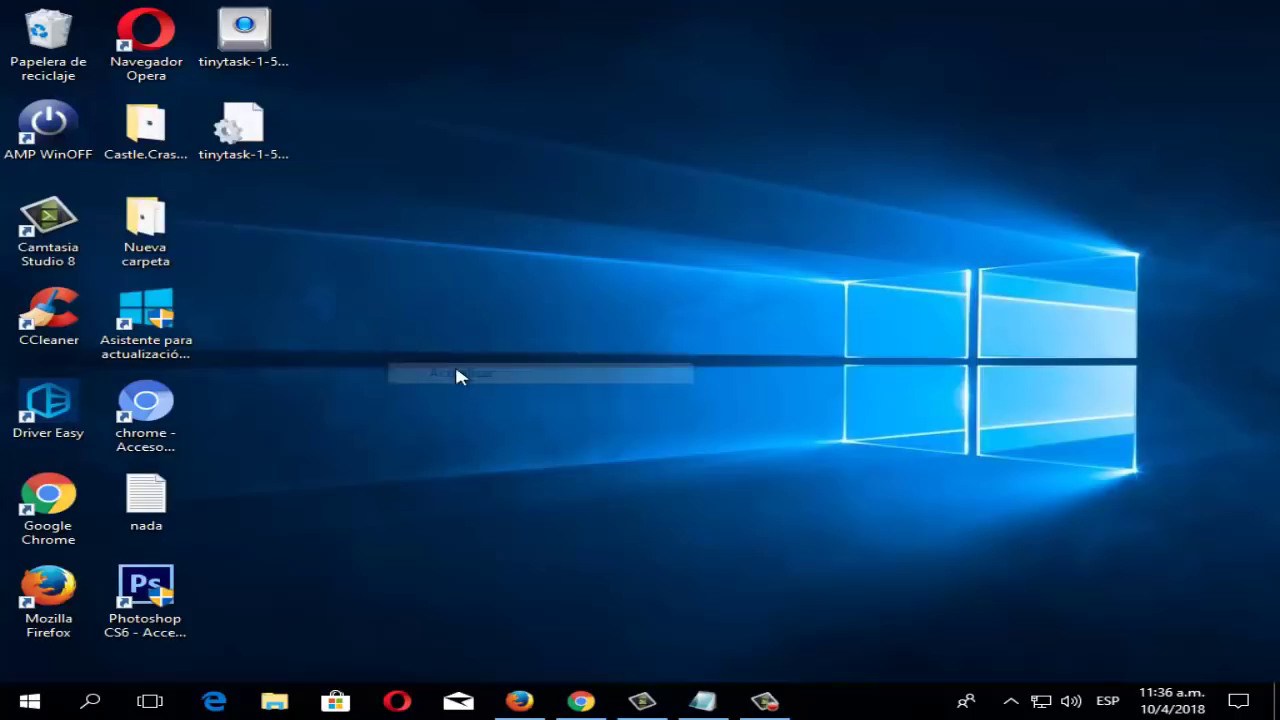
- Switch to Chrome and download the Windows 10 troubleshooter from the Microsoft support page by opening its link in a new tab
left_click(585, 704)
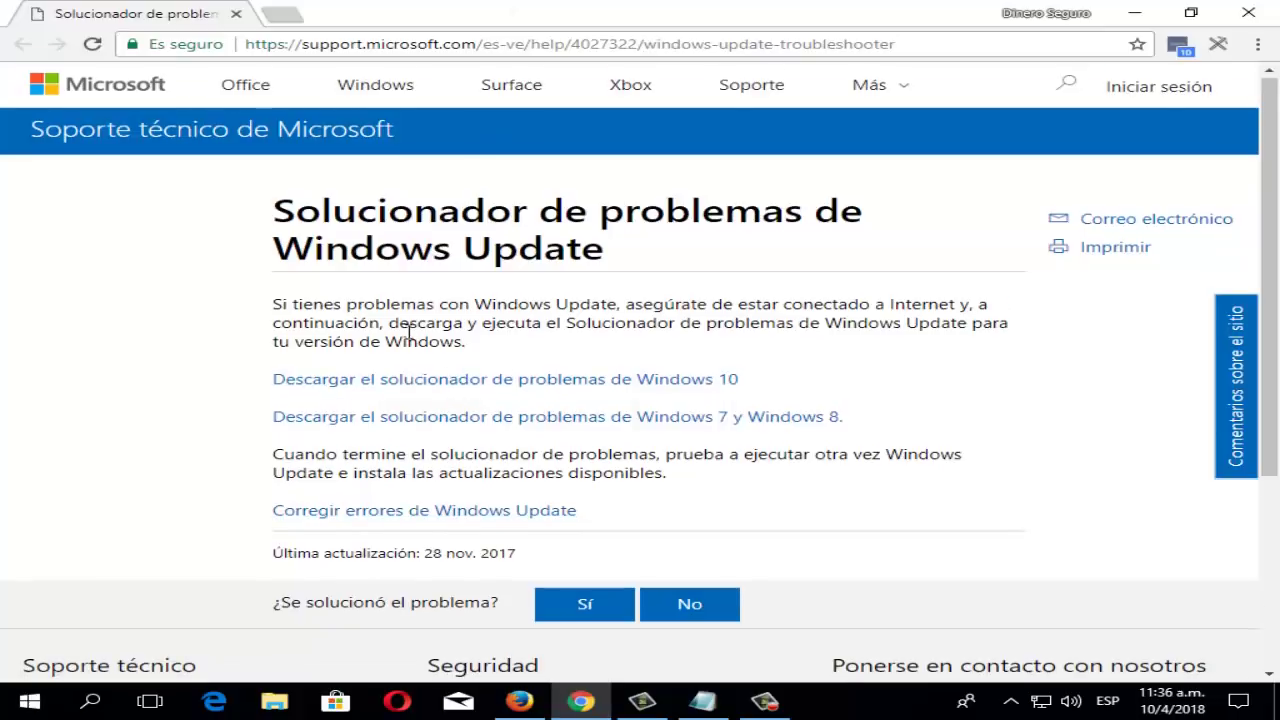
scroll(430, 370, "down", 1)
scroll(443, 400, "up", 1)
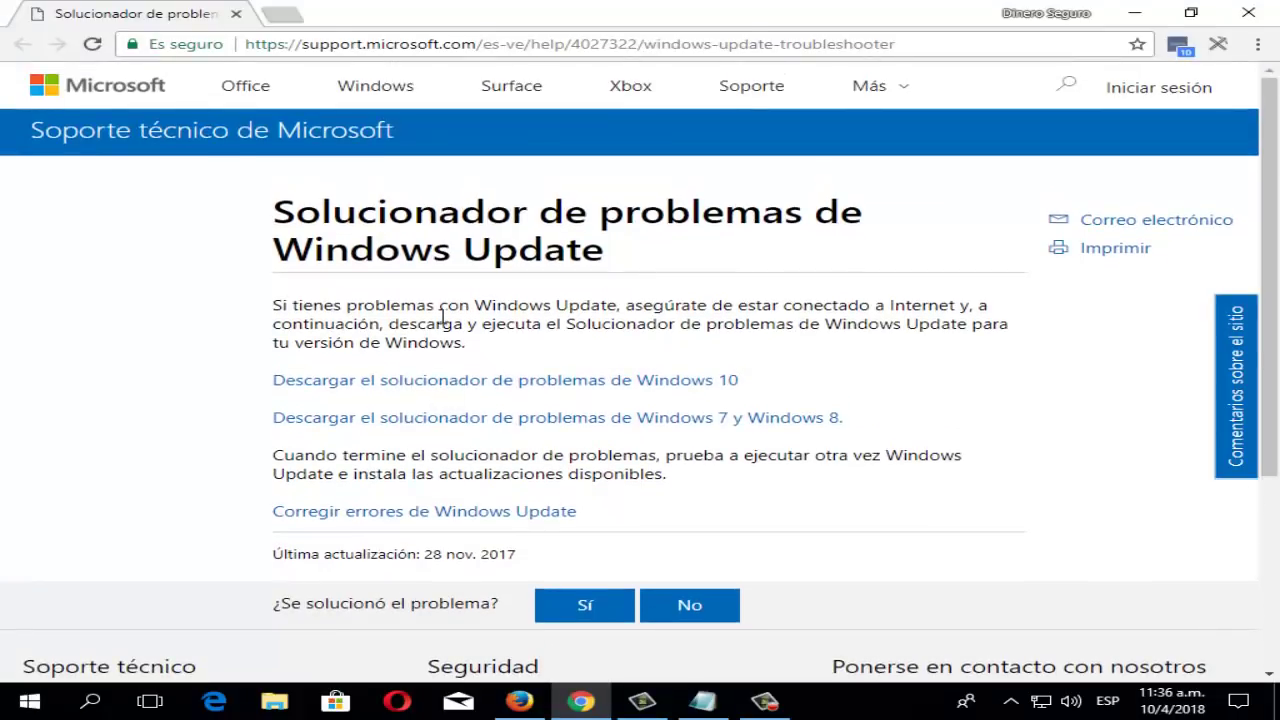
right_click(502, 390)
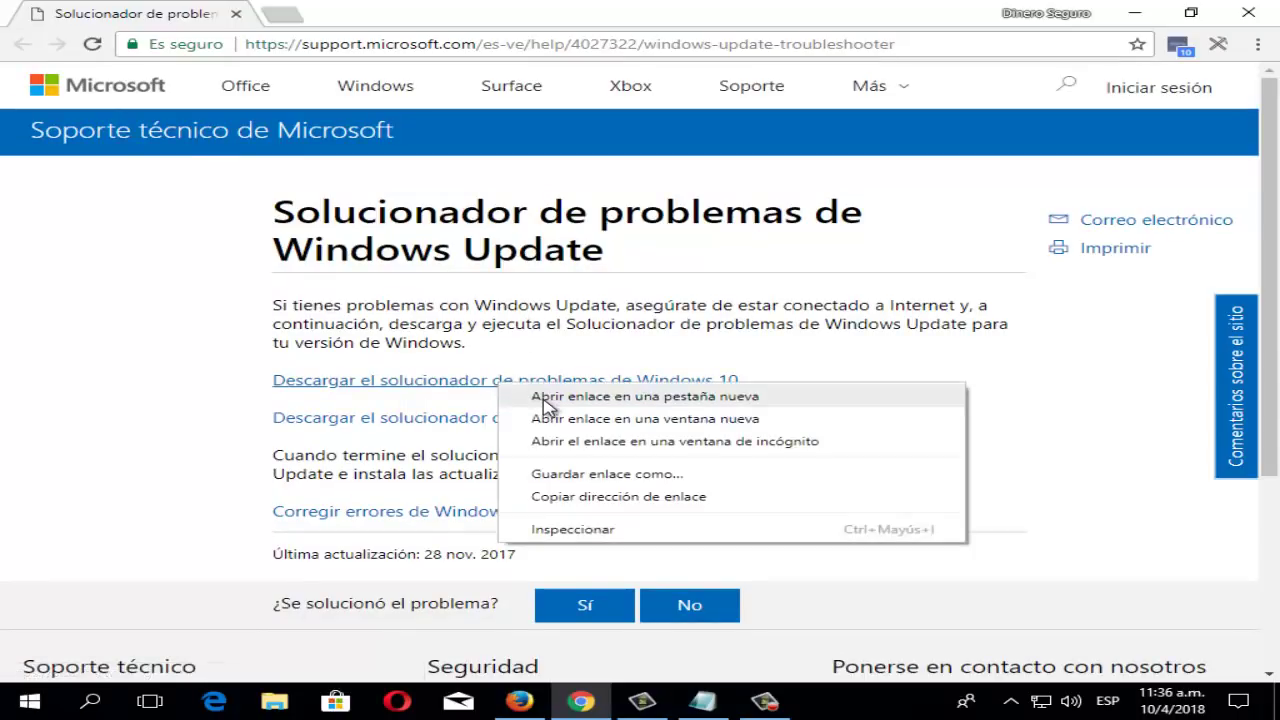
left_click(545, 398)
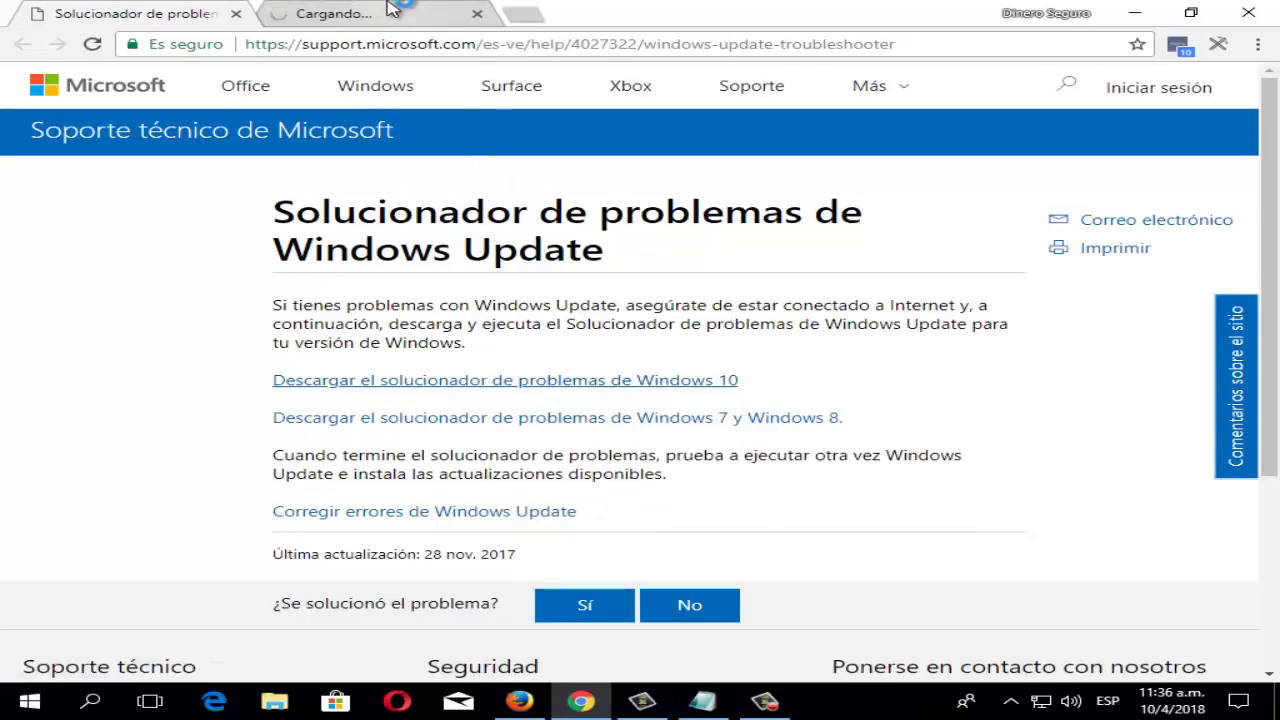
left_click(392, 10)
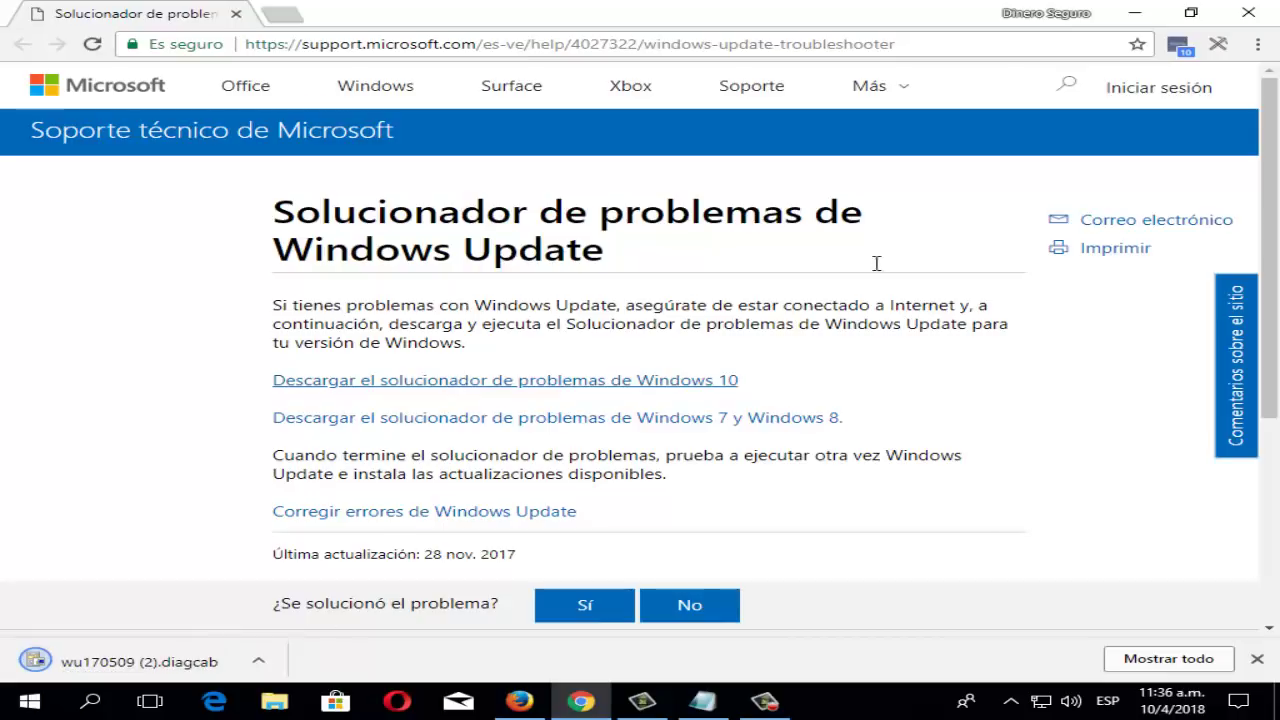
- Open the downloaded file wu170509 (2).diagcab and minimize the browser
left_click(259, 661)
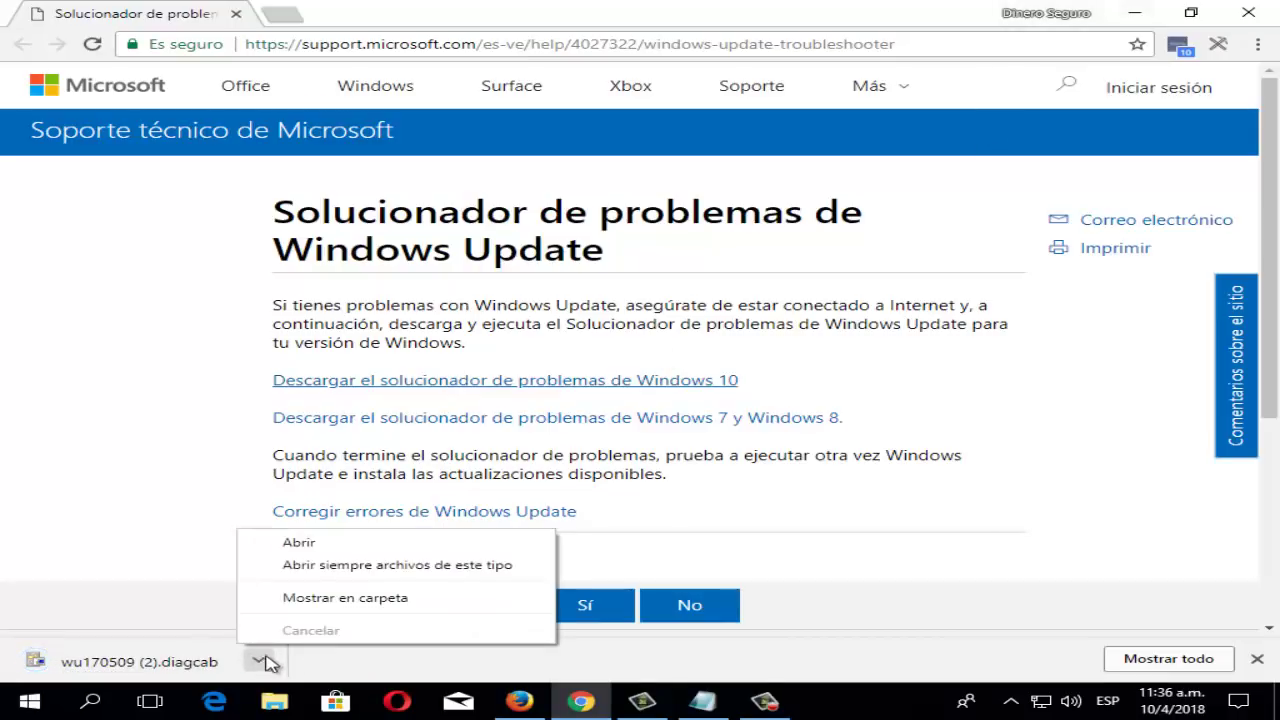
left_click(316, 543)
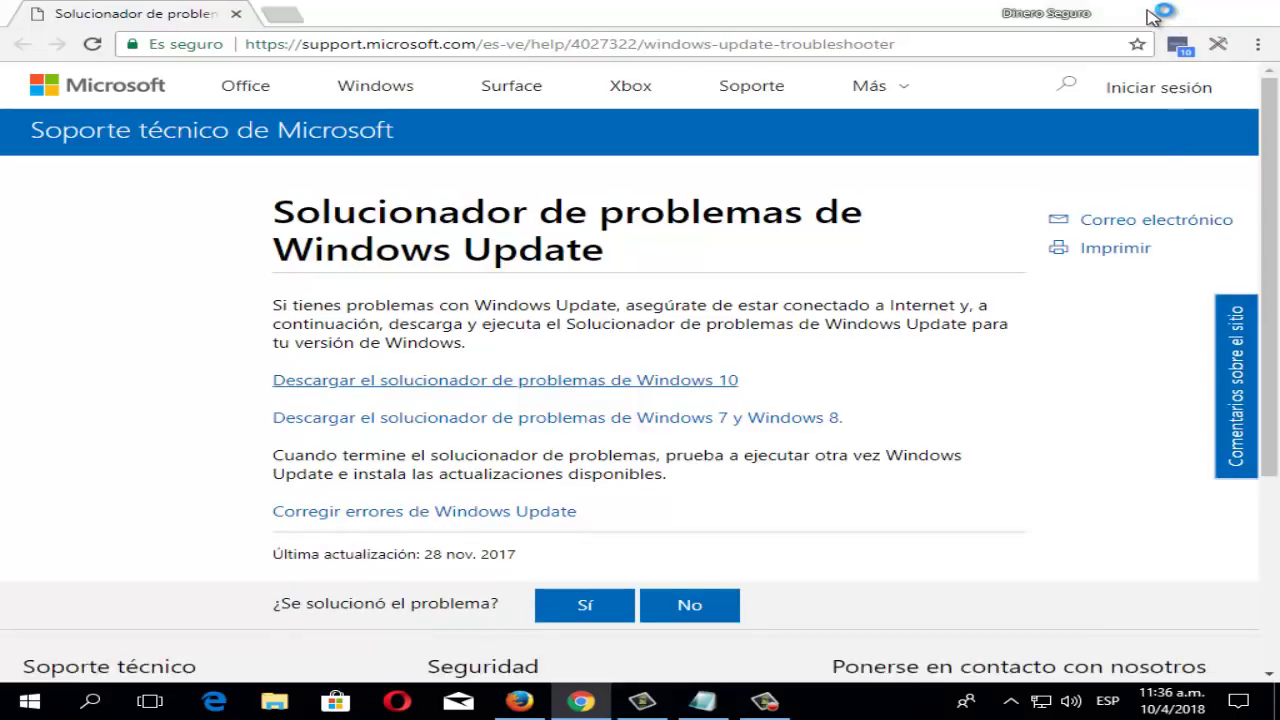
left_click(1150, 16)
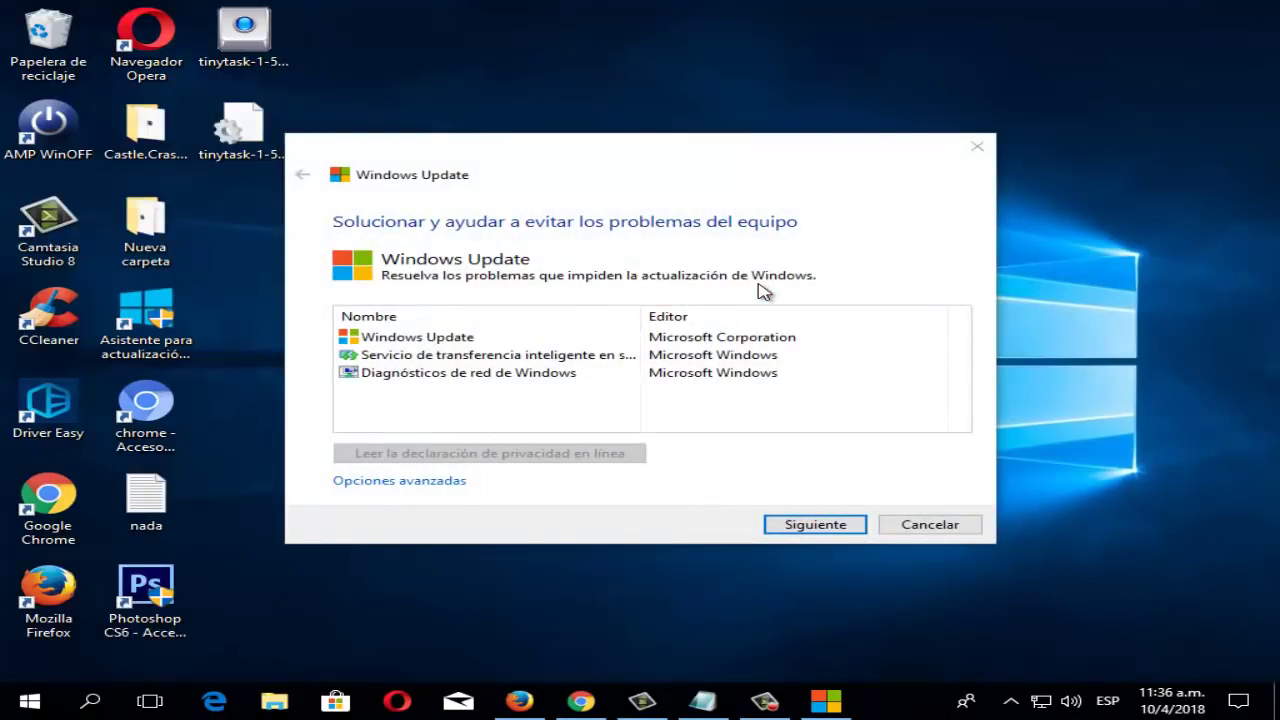
- Run the troubleshooter for Windows Update and retry troubleshooting as administrator
left_click(485, 343)
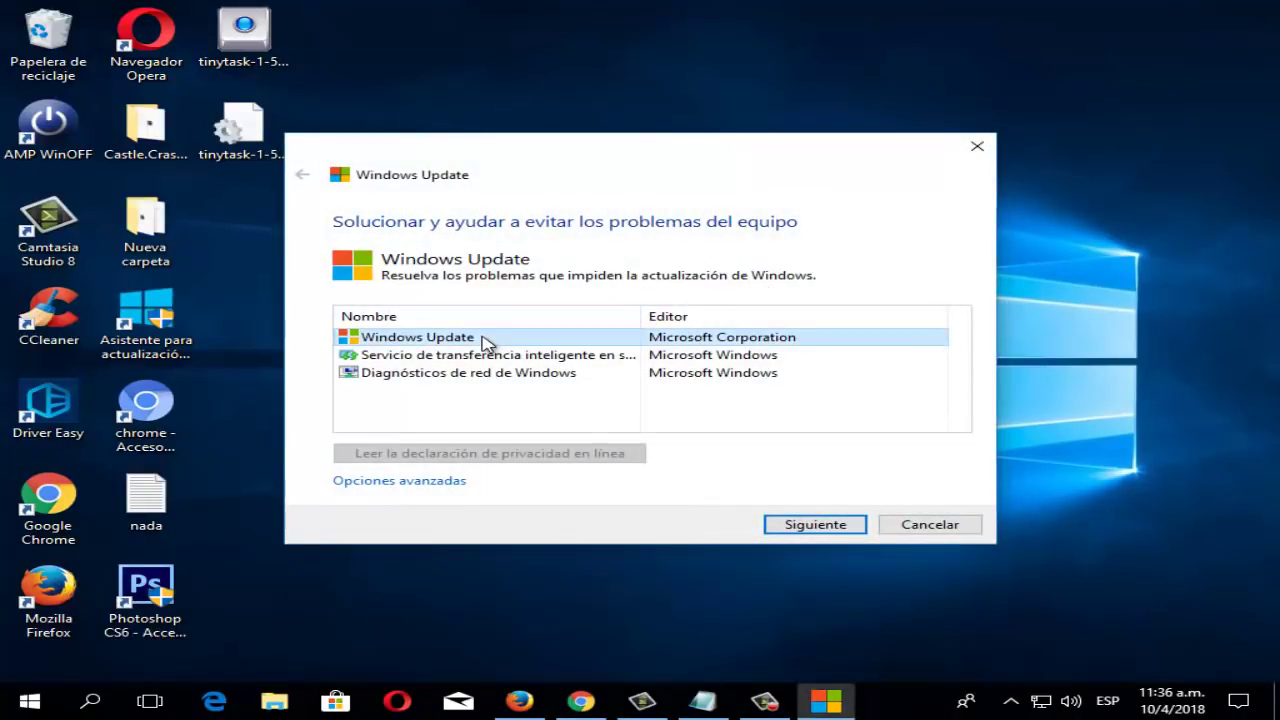
left_click(814, 526)
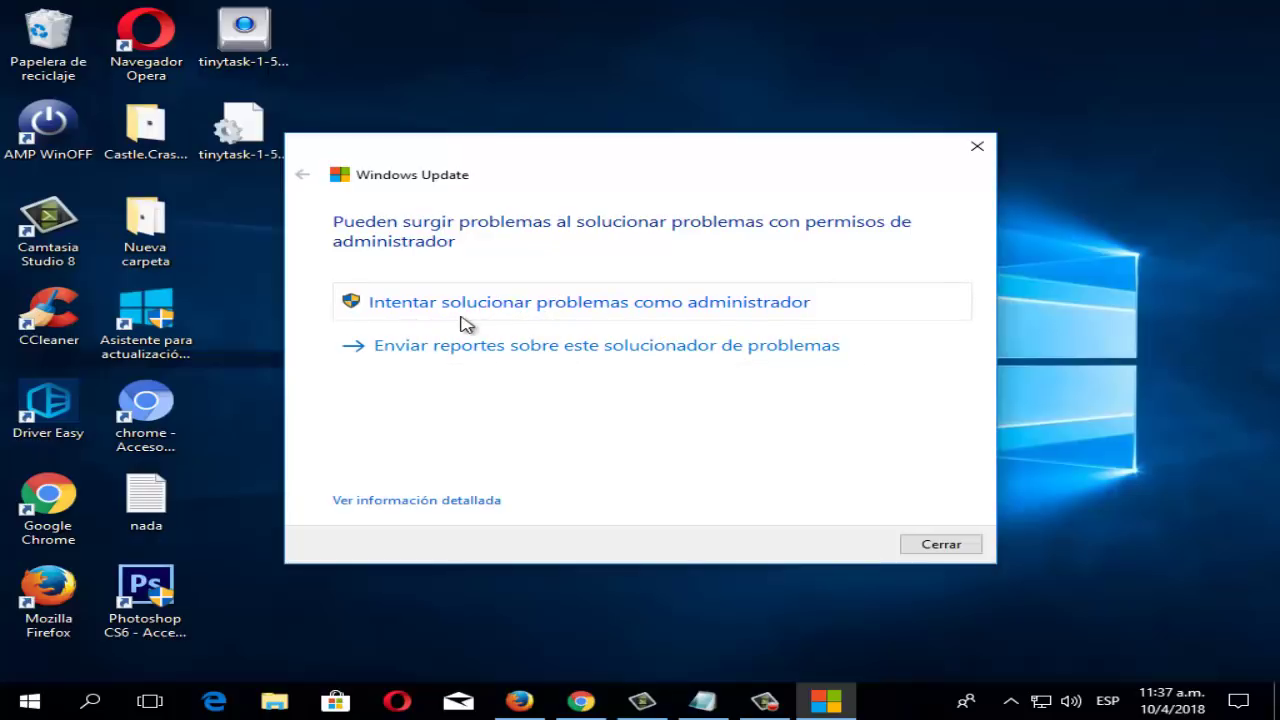
left_click(628, 314)
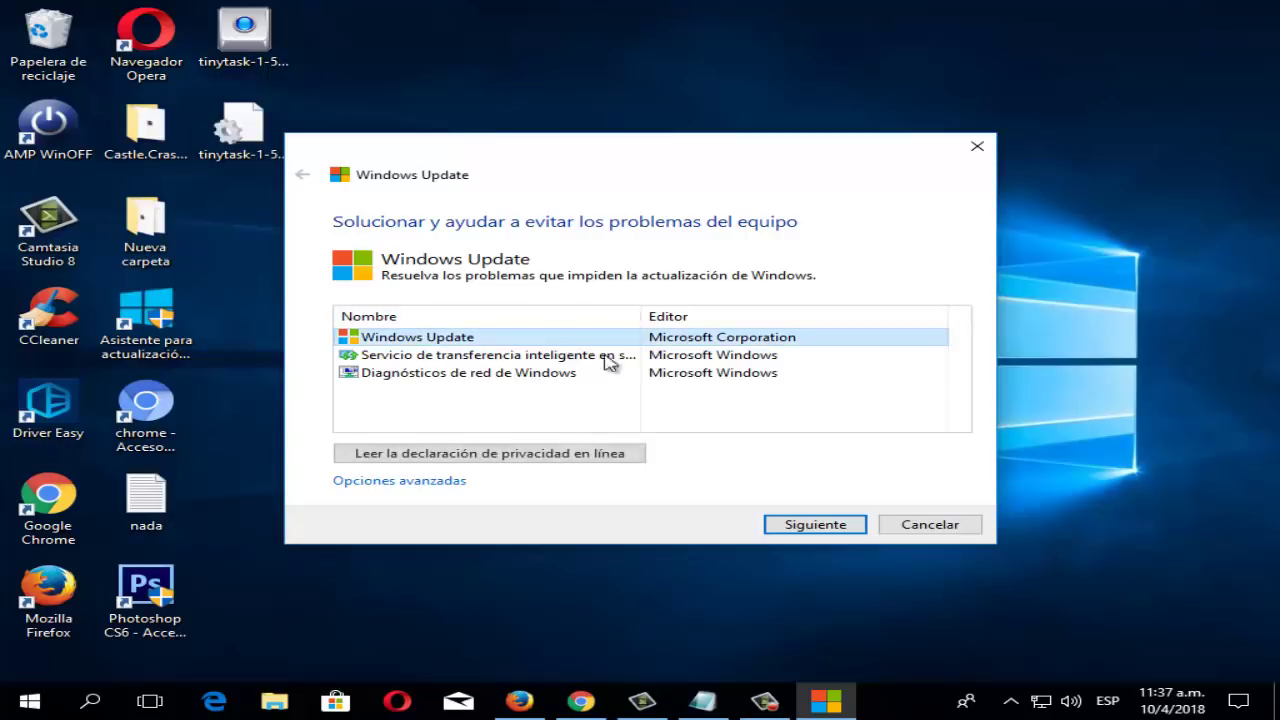
- Start problem detection for Windows Update in the administrator troubleshooter and cancel the scan
left_click(808, 523)
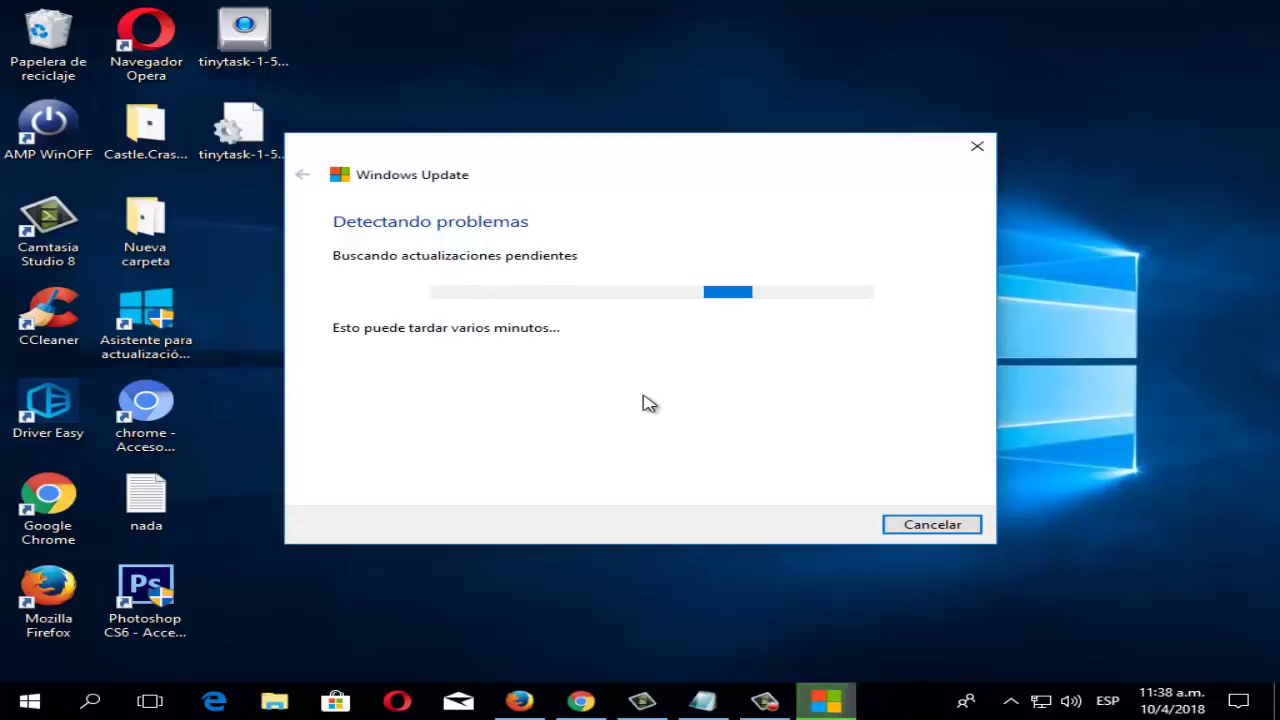
left_click(932, 525)
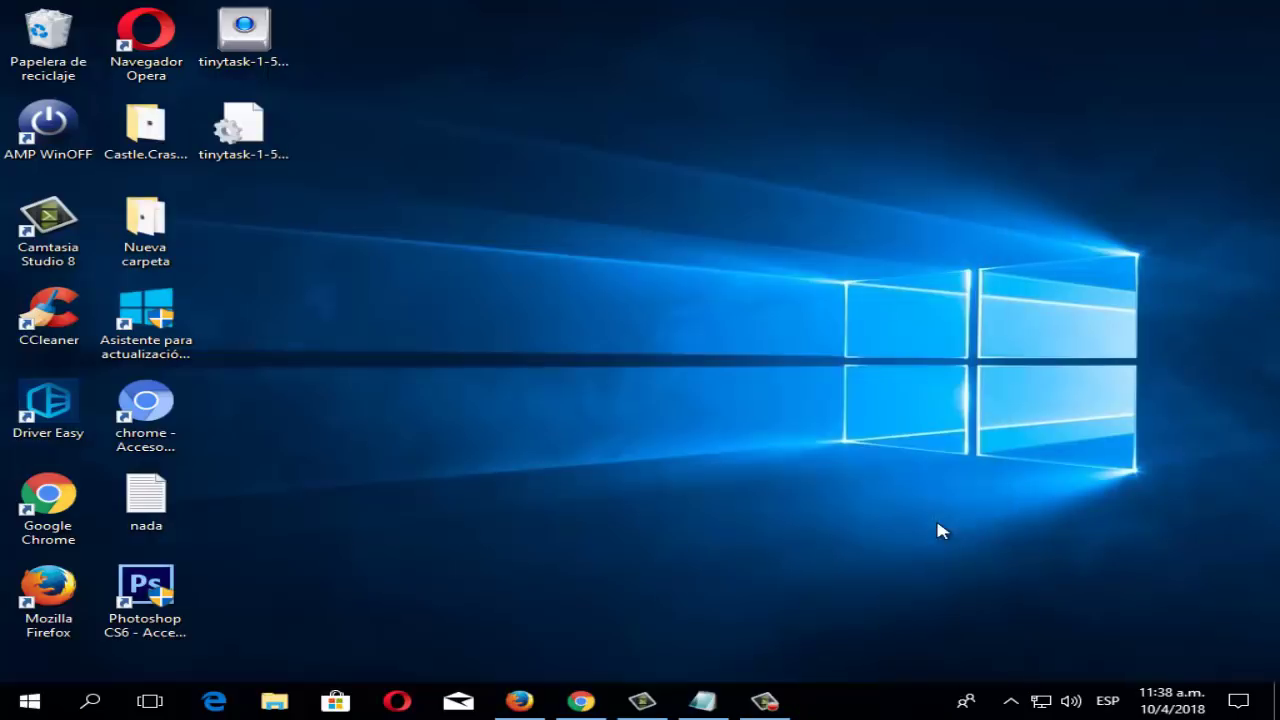